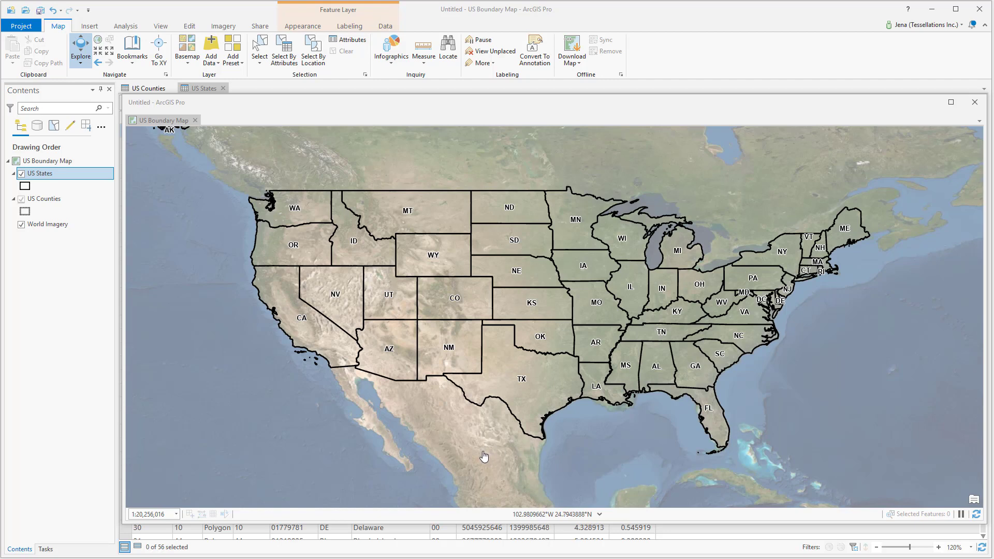
Step: Add a State FIPS equals 48 definition query to US States so only Texas draws, then zoom in
left_click(41, 175)
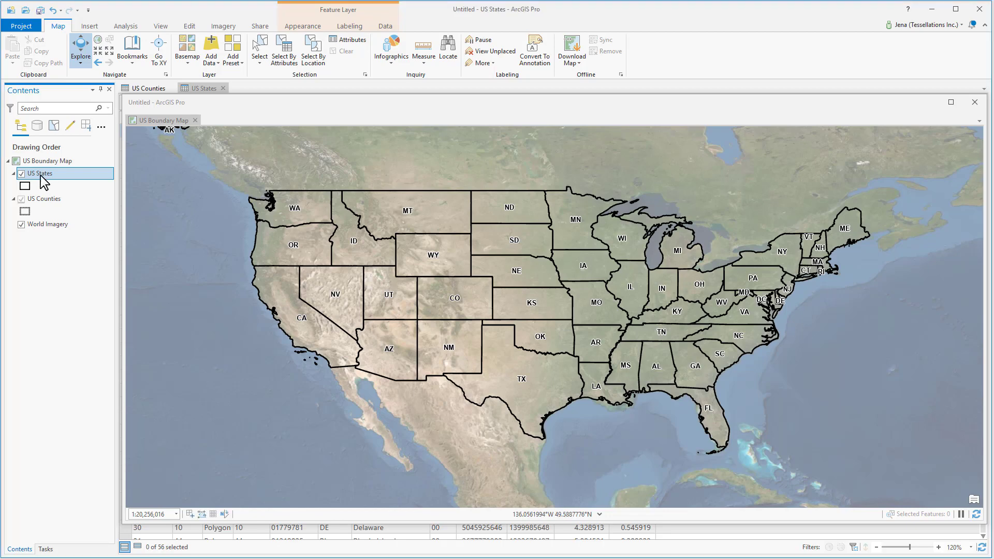
double_click(40, 176)
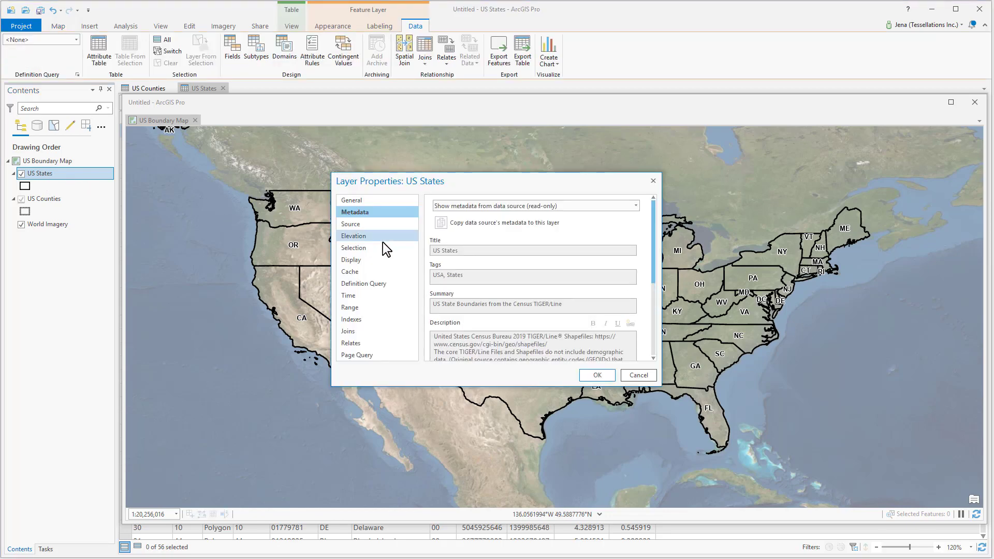
left_click(374, 282)
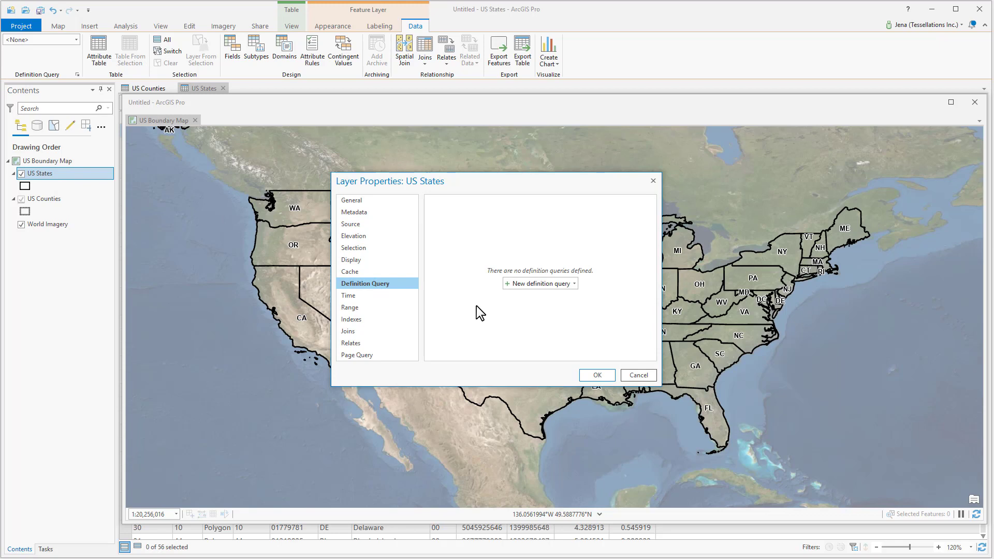
left_click(507, 284)
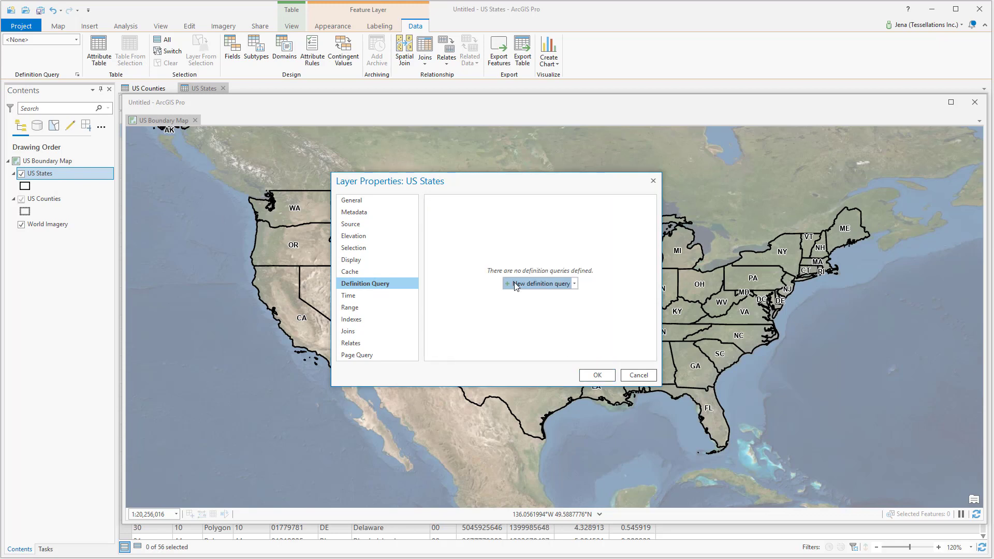
left_click(506, 284)
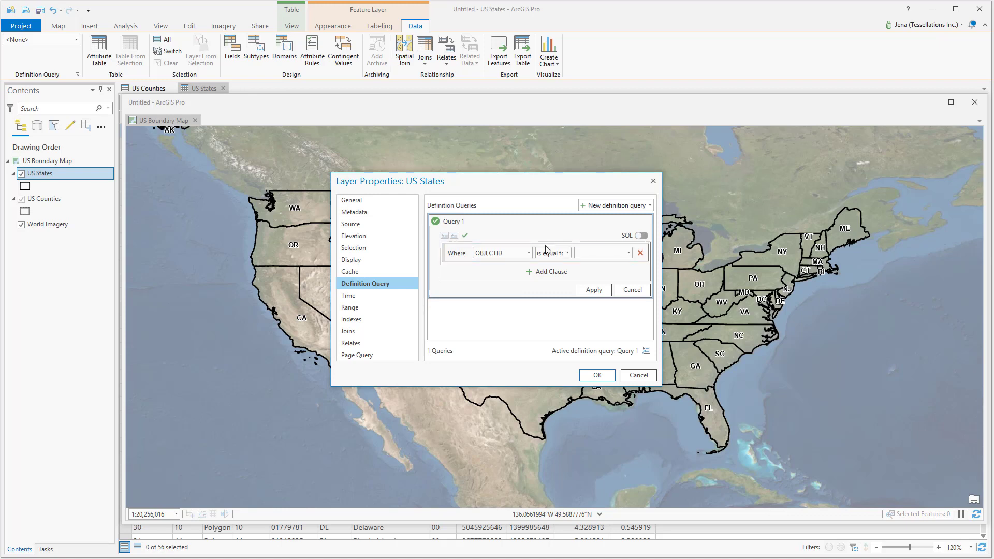
left_click(528, 254)
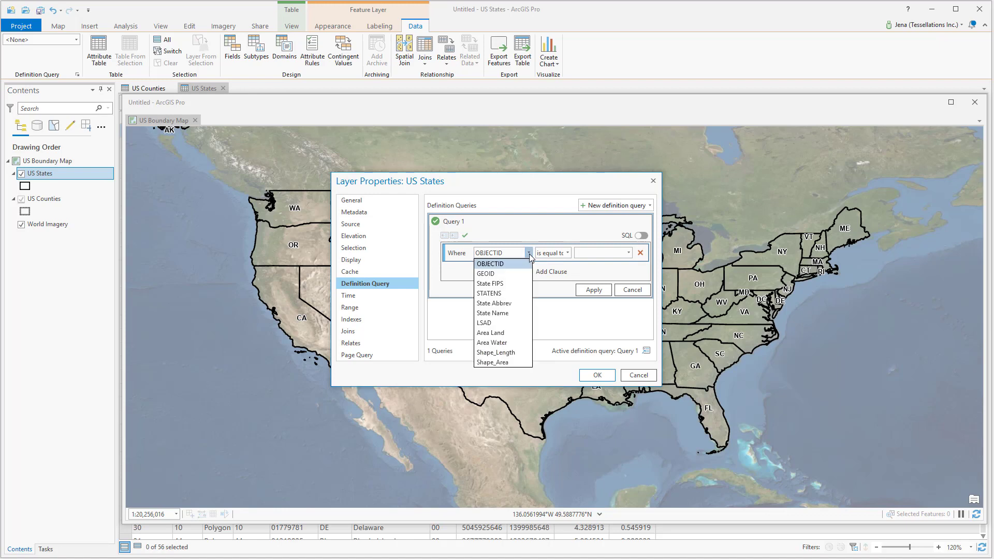
left_click(504, 284)
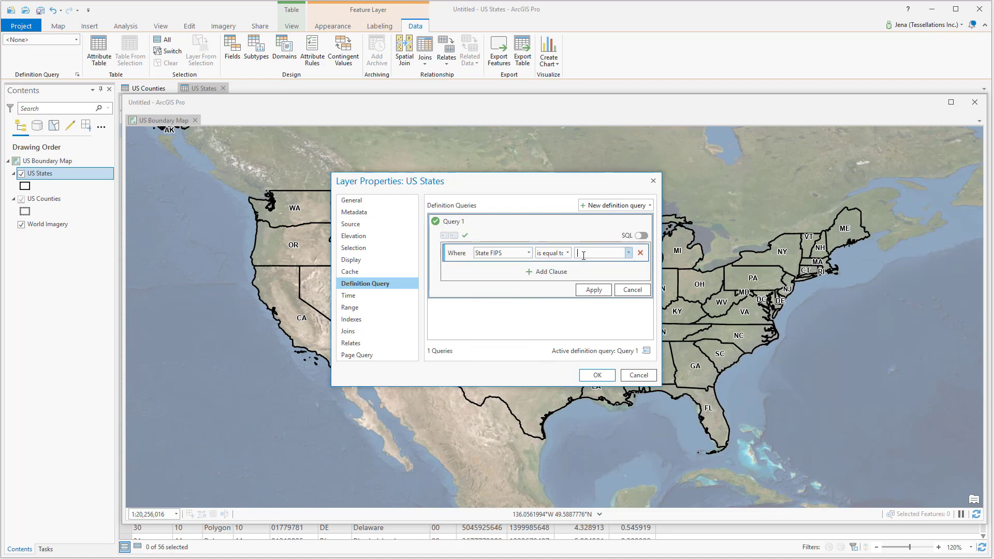
left_click(597, 291)
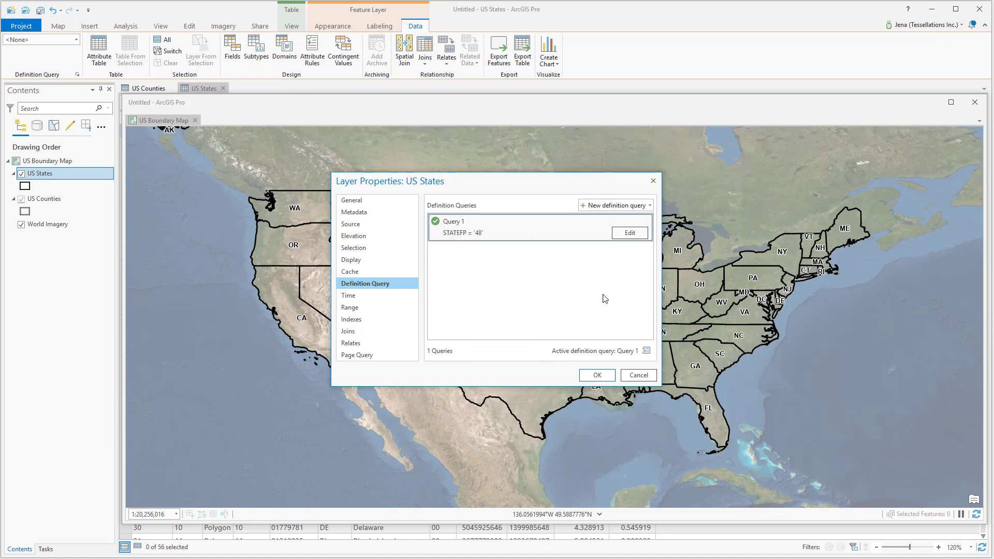
left_click(597, 375)
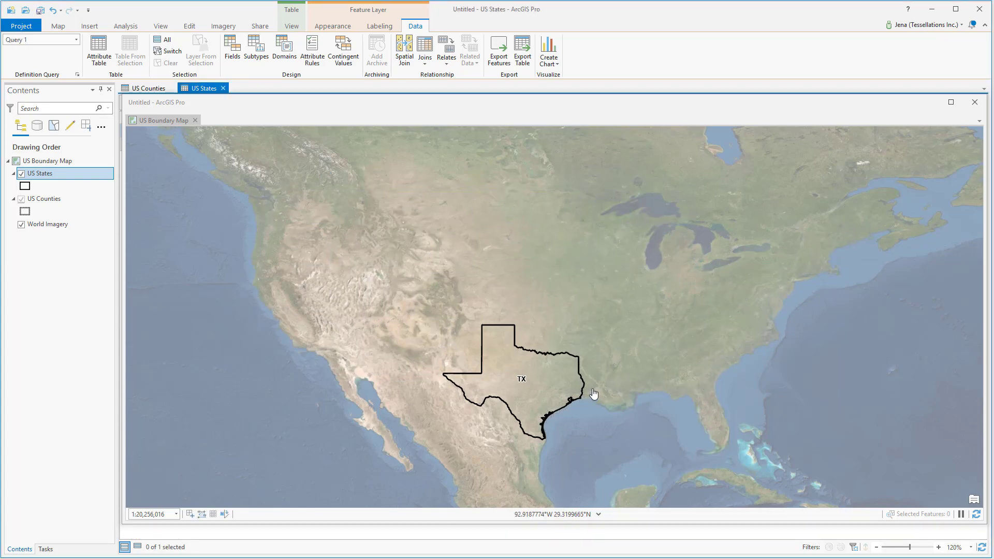
scroll(539, 433, "up", 5)
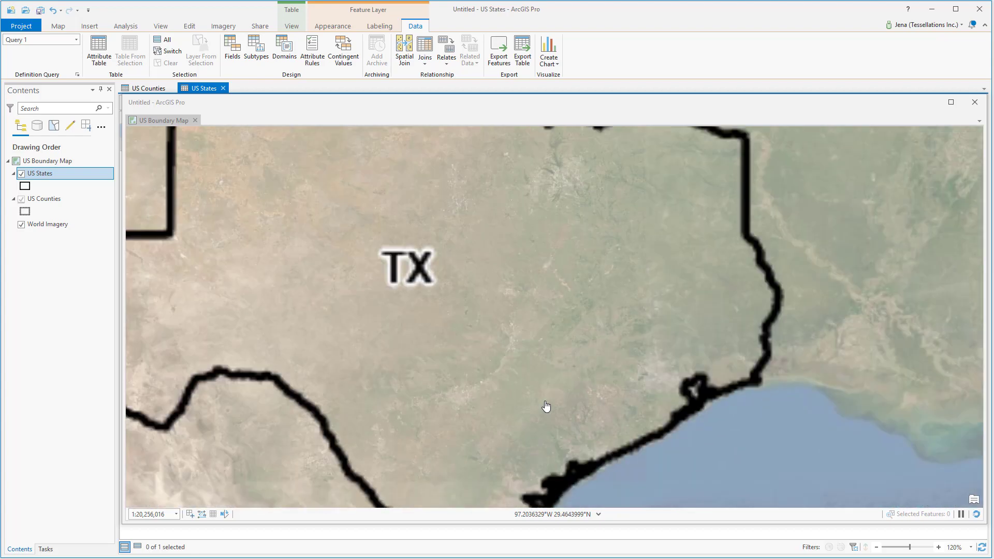
scroll(431, 262, "up", 2)
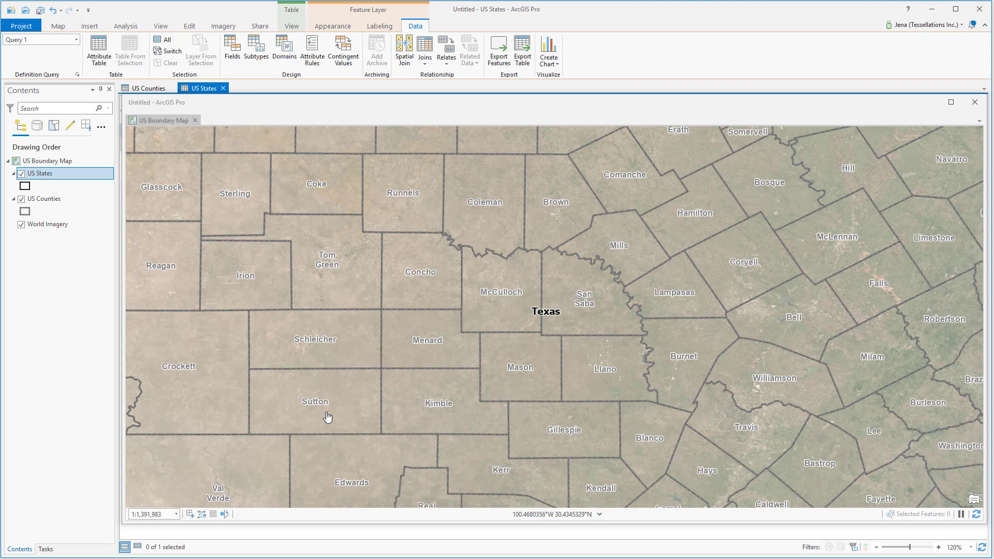
Step: Switch the US Counties layer's metadata source to Layer has its own metadata
right_click(48, 202)
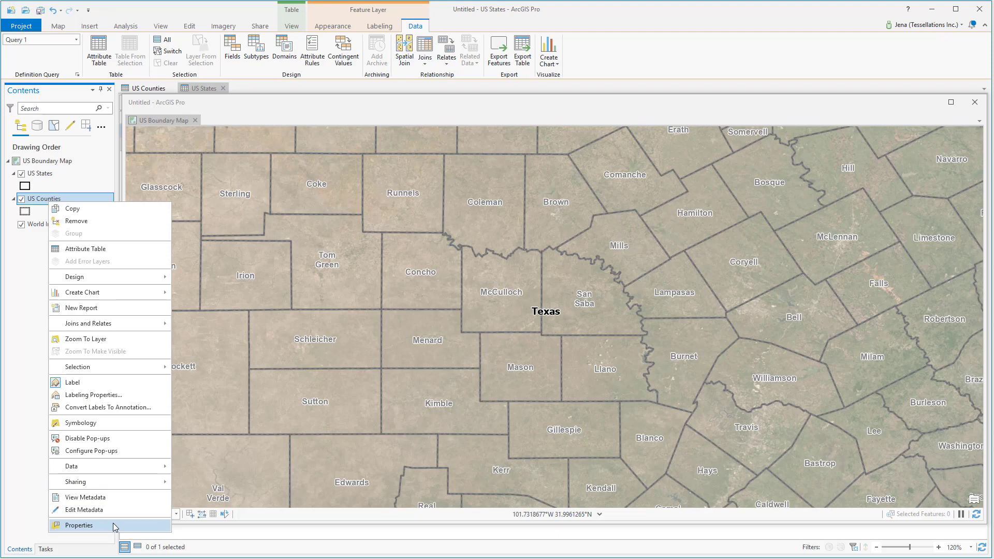
left_click(79, 525)
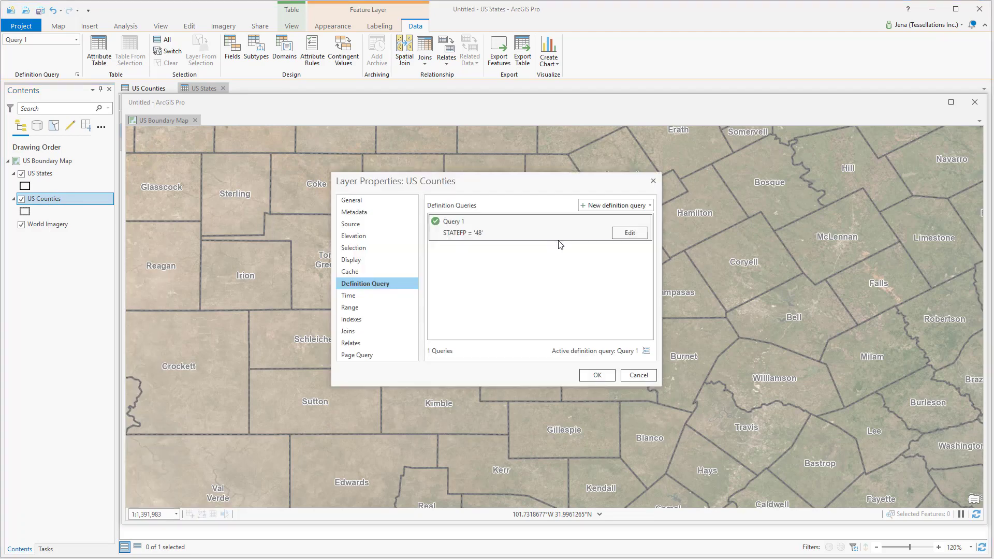
left_click(360, 213)
left_click(636, 206)
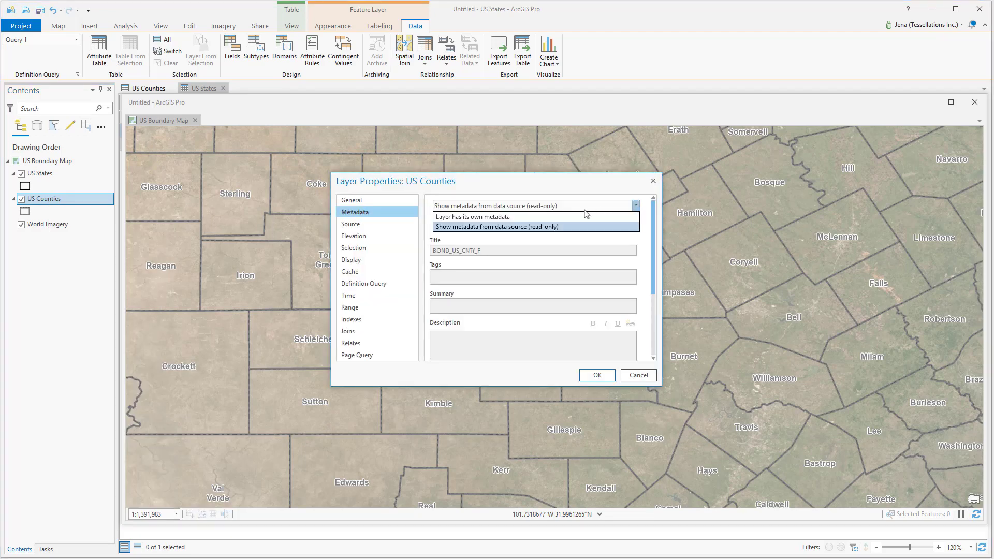
left_click(512, 217)
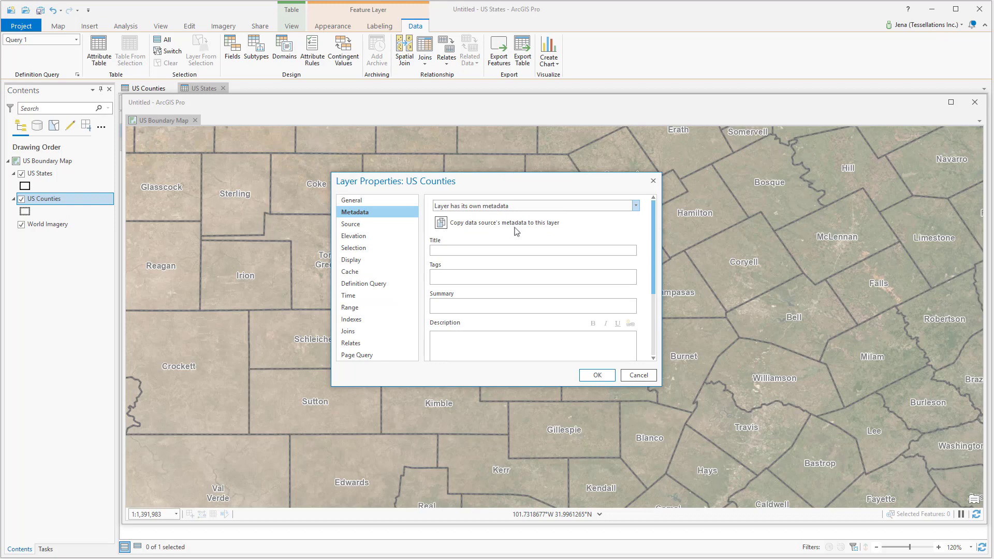
Step: Fill in the US Counties metadata fields, generate its thumbnail, and confirm the properties
left_click(475, 253)
scroll(601, 303, "down", 2)
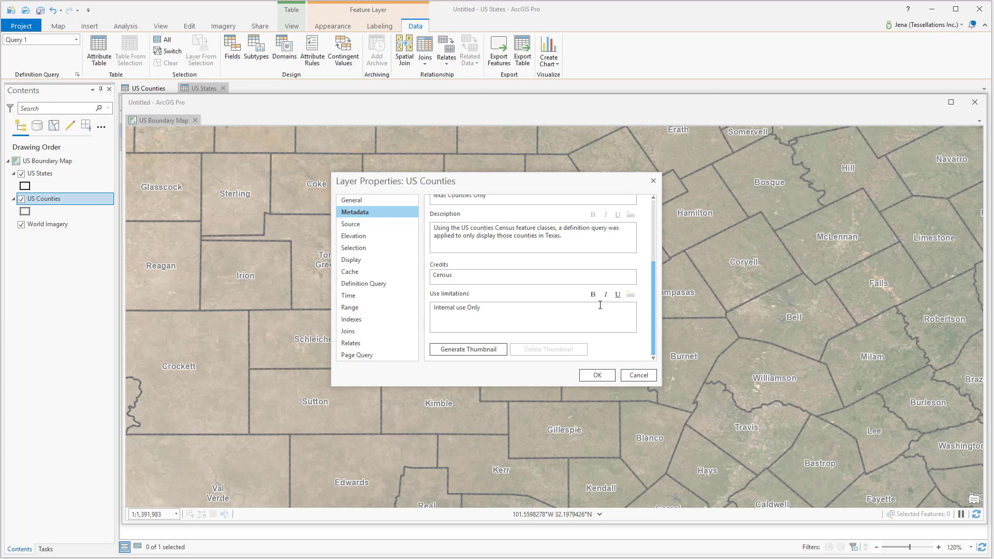
left_click(461, 349)
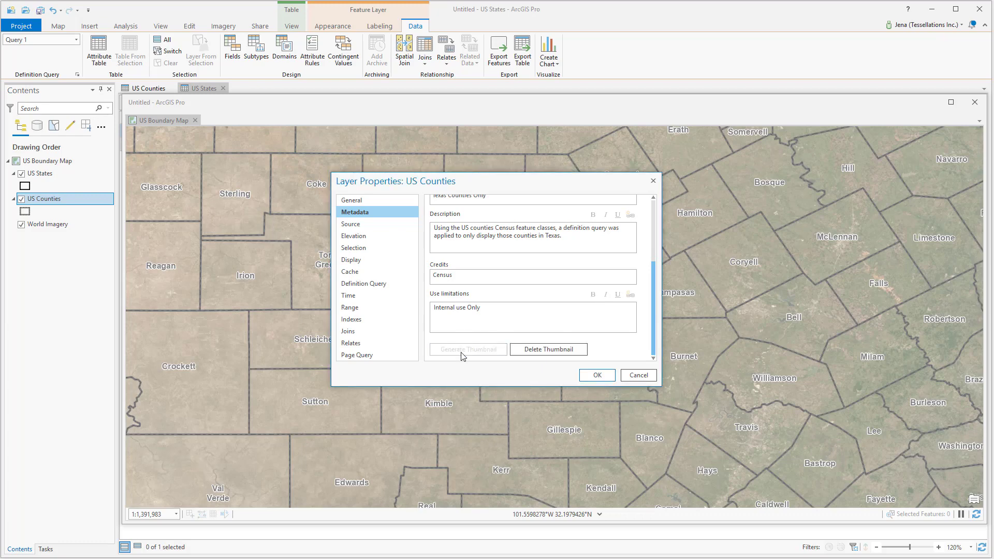
left_click(596, 376)
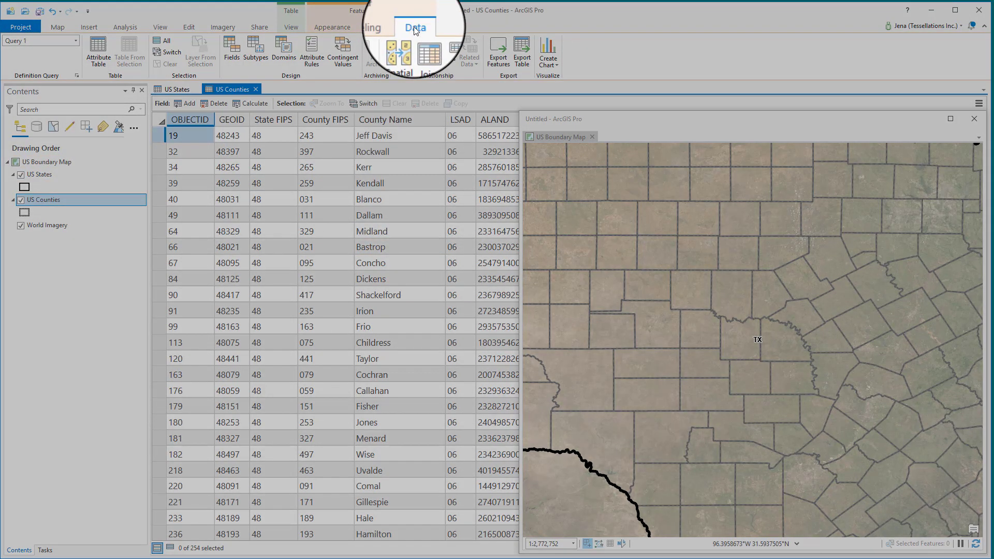
Step: In the US Counties Fields view, hide LSAD and move County FIPS above COUNTYNS
left_click(233, 57)
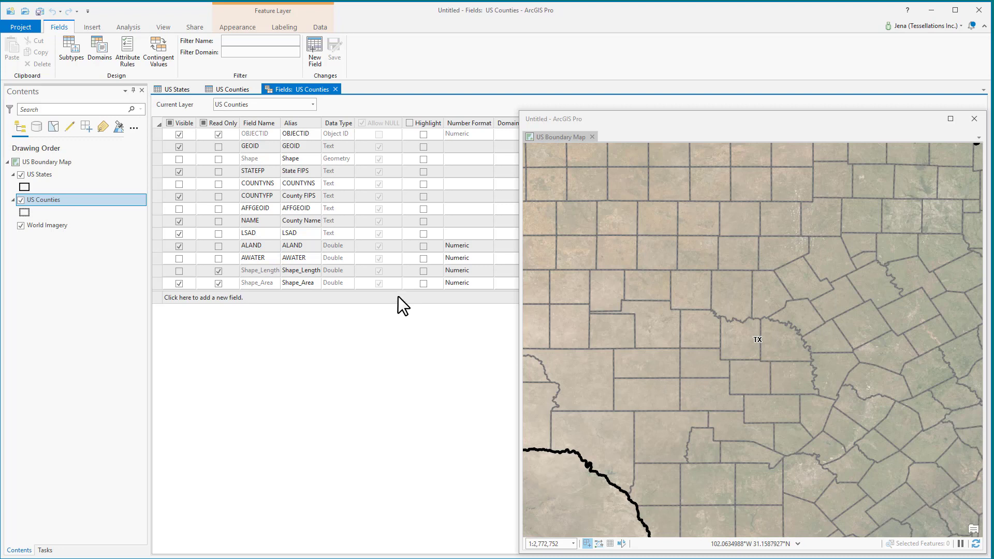
left_click(179, 234)
left_click(177, 236)
left_click(155, 197)
left_click_drag(156, 197, 157, 179)
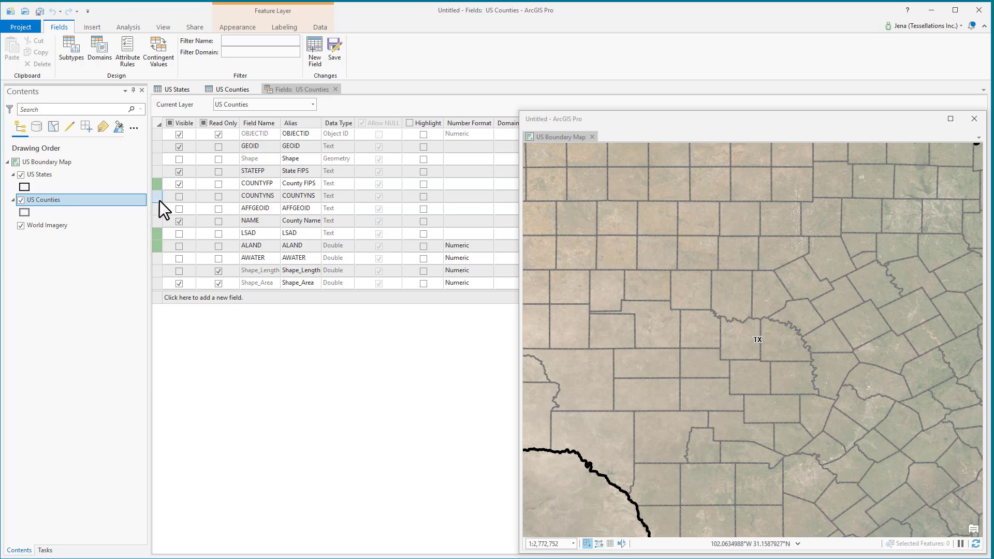
Step: Save the field changes, then check the Scurry county pop-up on the map
left_click(335, 46)
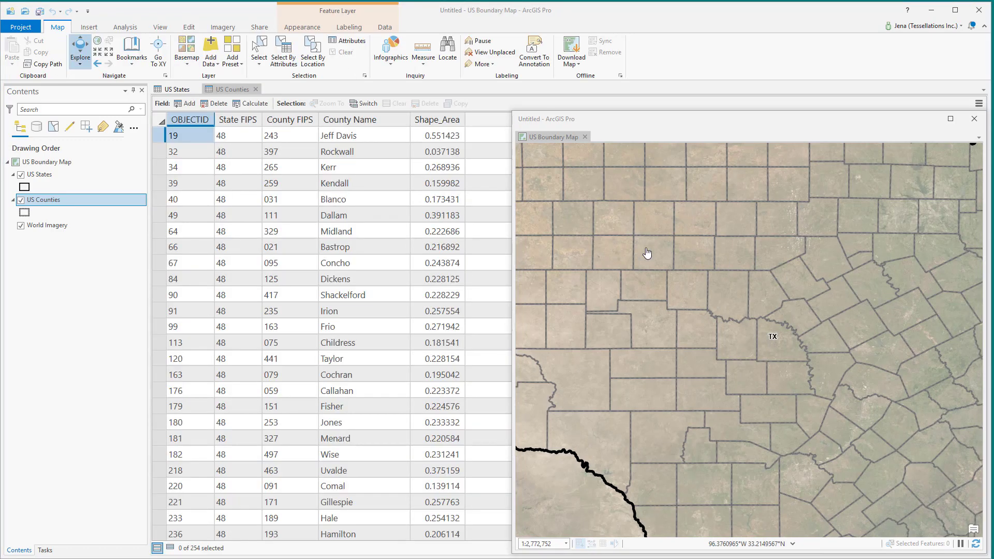
left_click(621, 231)
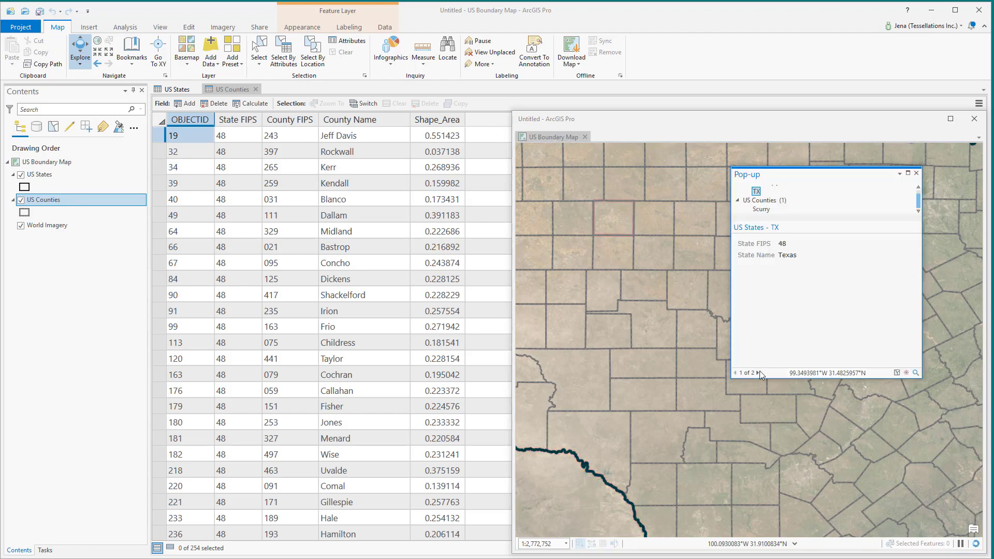
left_click(758, 372)
left_click(44, 175)
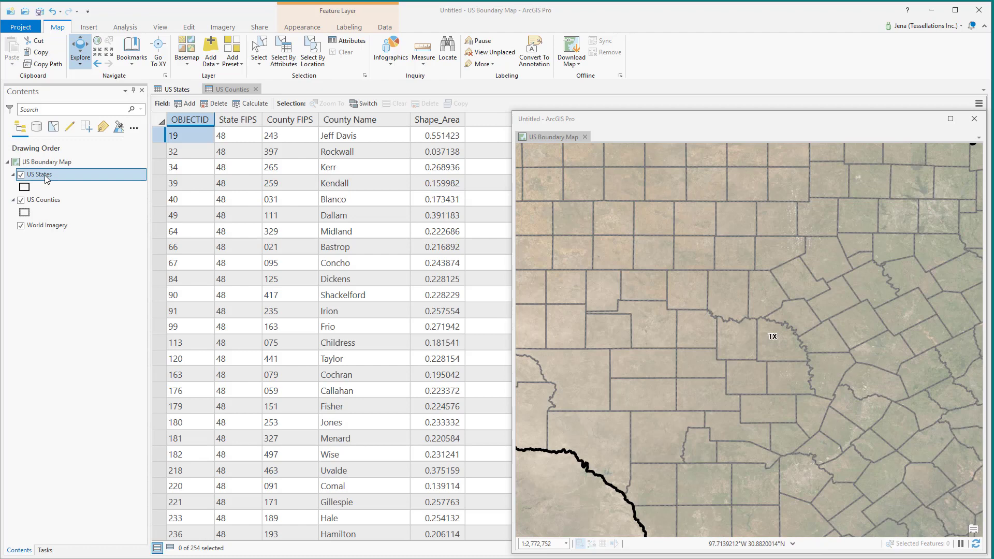
double_click(44, 175)
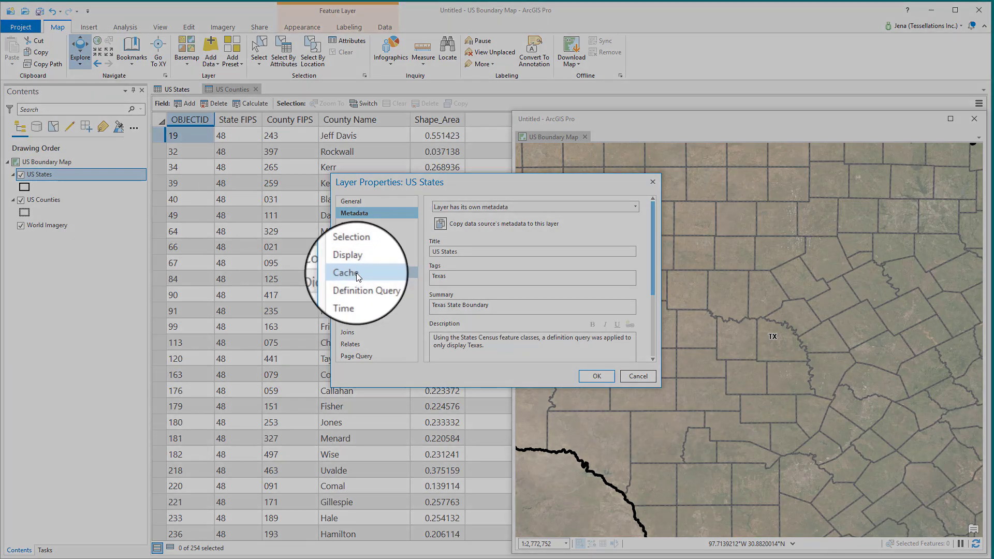
left_click(356, 276)
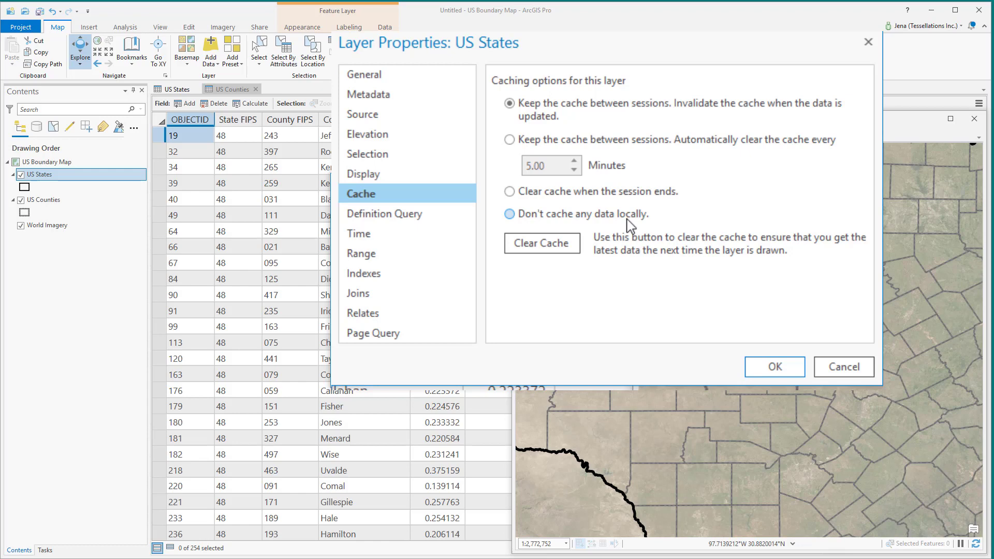
left_click(776, 367)
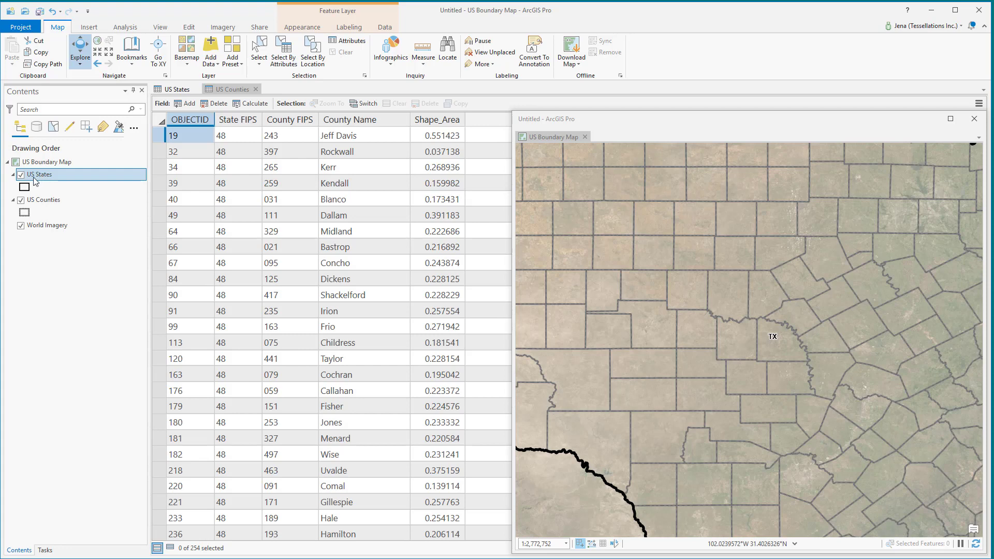
Step: Rename US States to Texas State Boundary, then cancel the Save As Layer File window
left_click(34, 178)
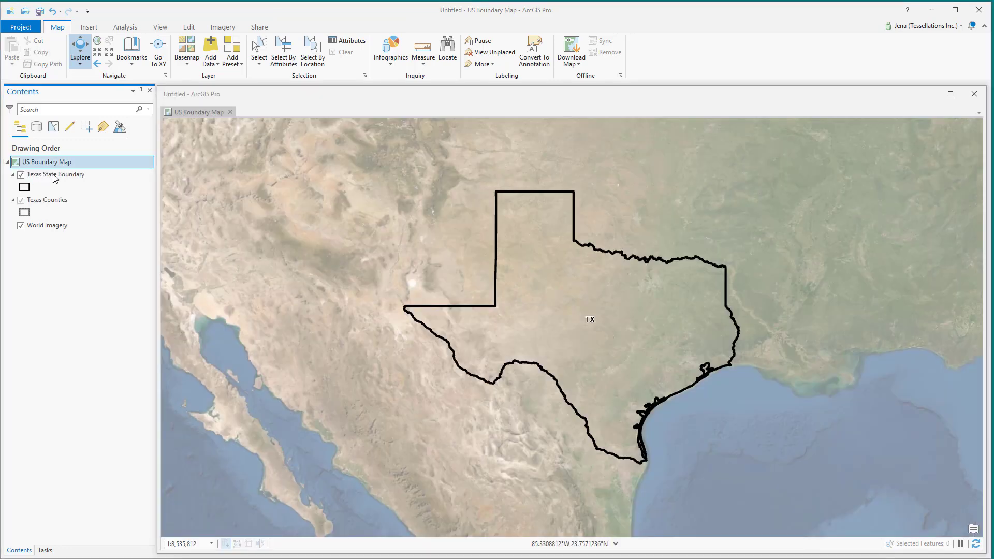
left_click(55, 176)
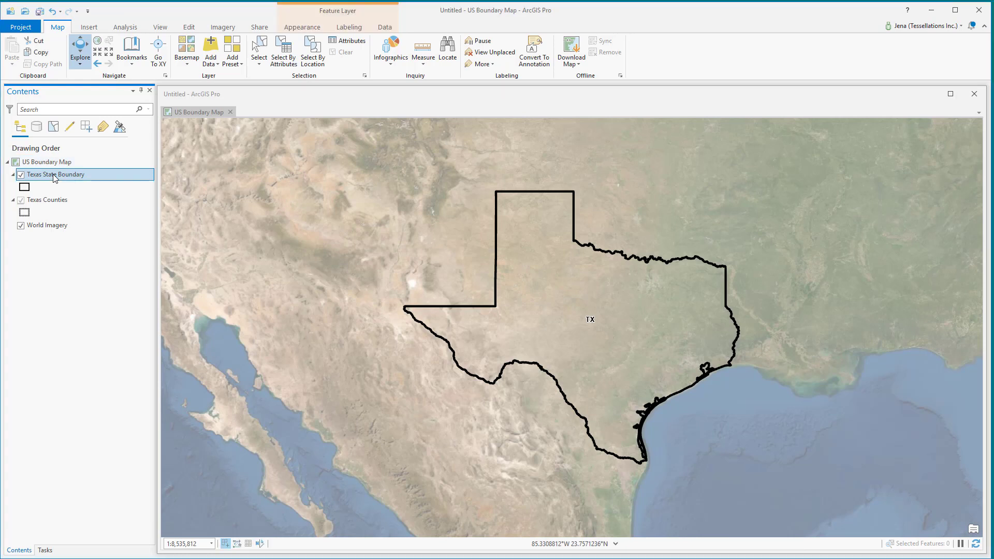
right_click(55, 179)
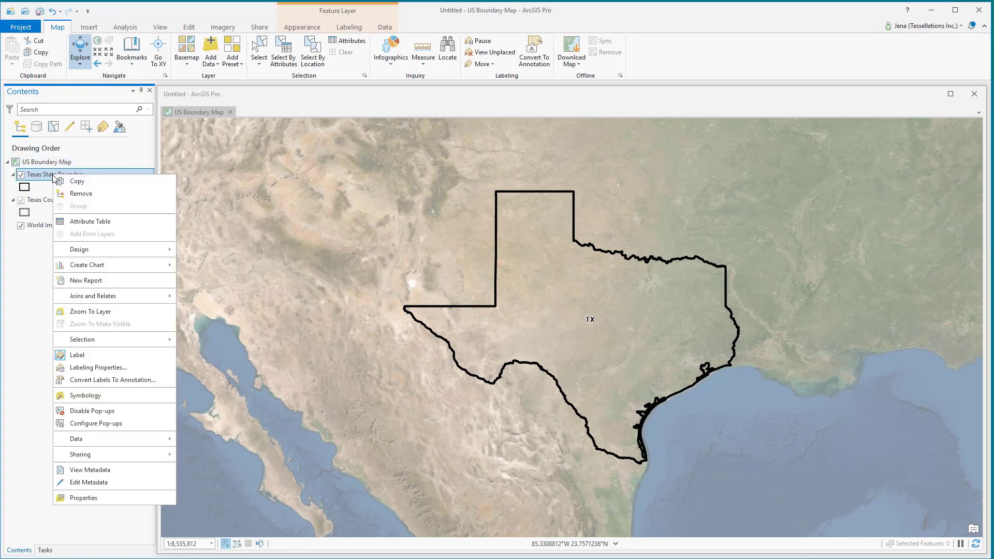
mouse_move(113, 455)
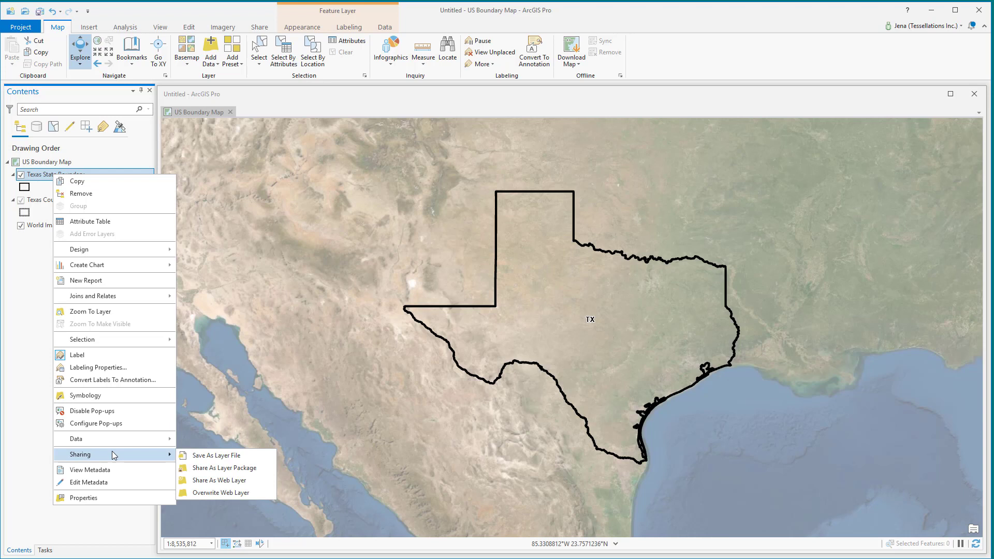
left_click(250, 458)
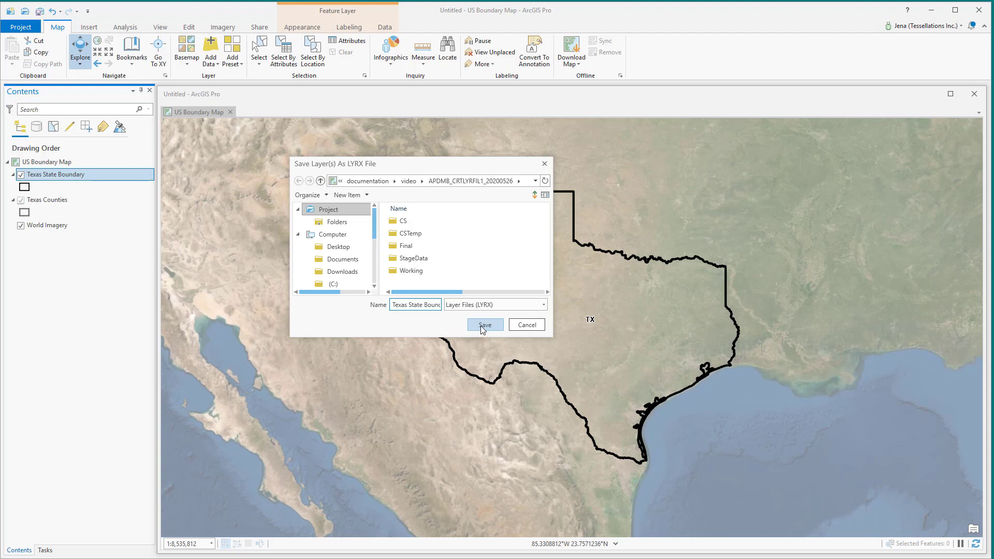
left_click(530, 325)
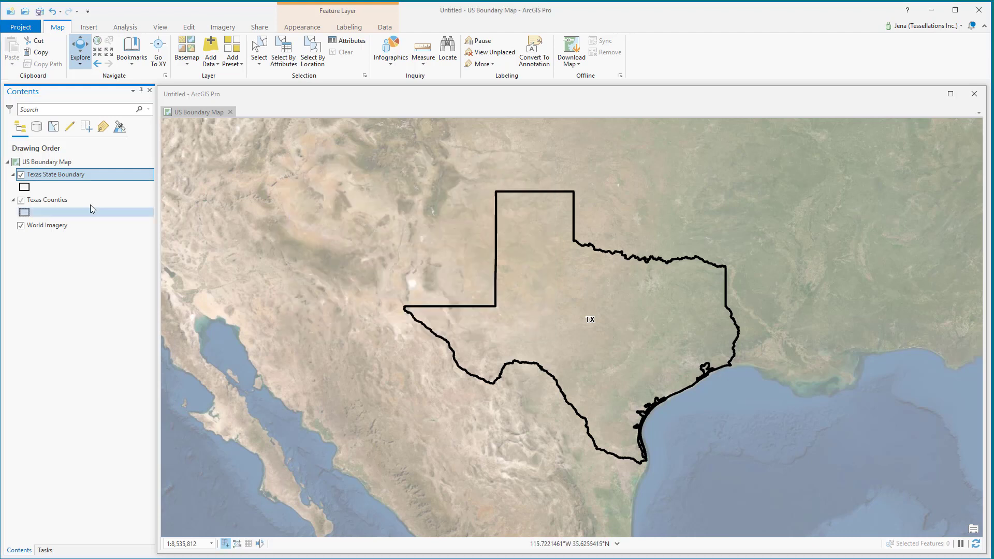
Step: Select Texas State Boundary and Texas Counties together and group them into a New Group Layer
left_click(54, 206, "ctrl")
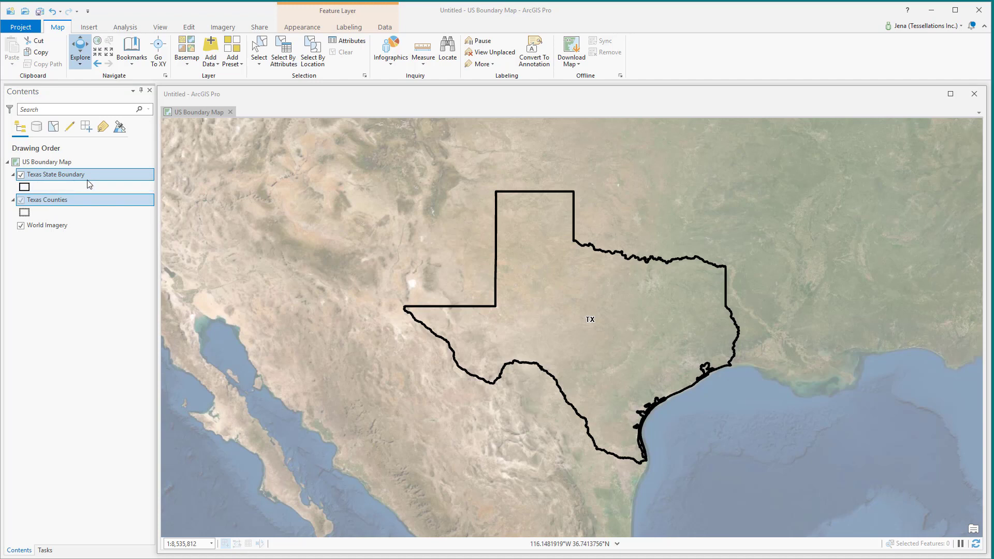
right_click(79, 202)
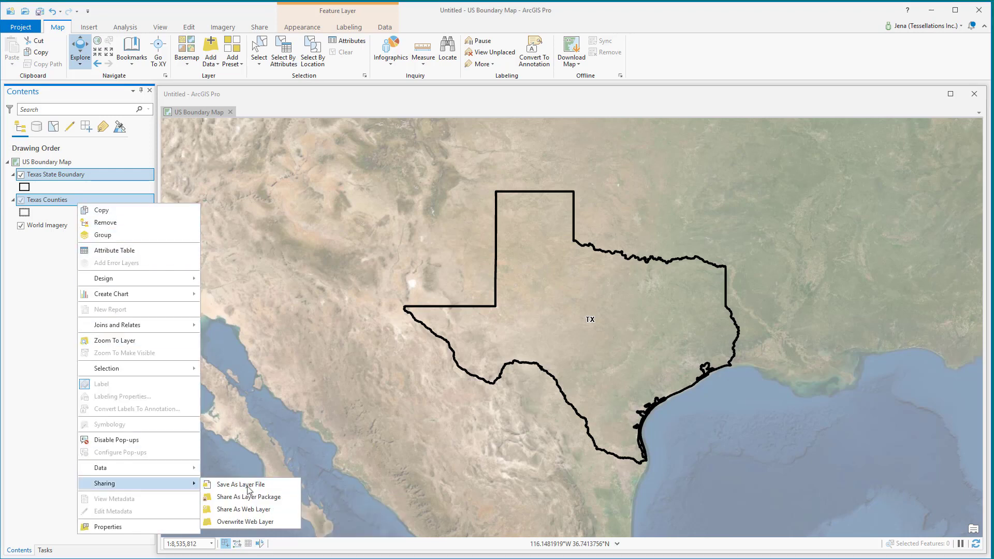
left_click(45, 331)
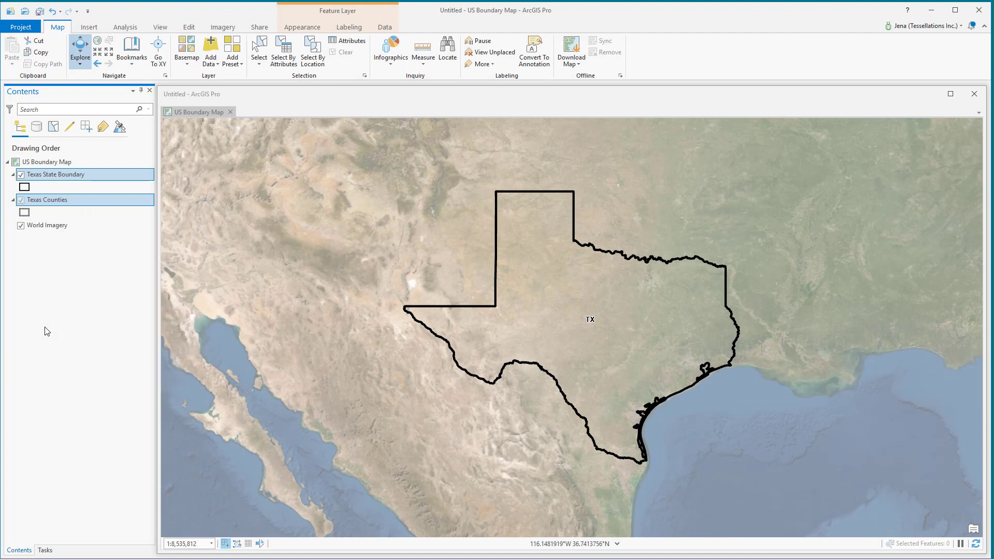
right_click(54, 176)
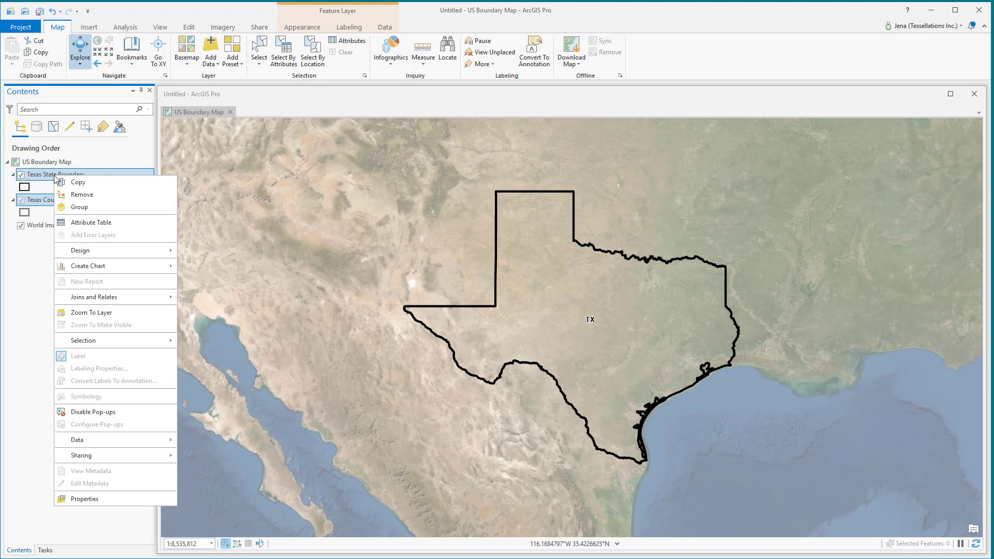
left_click(30, 238)
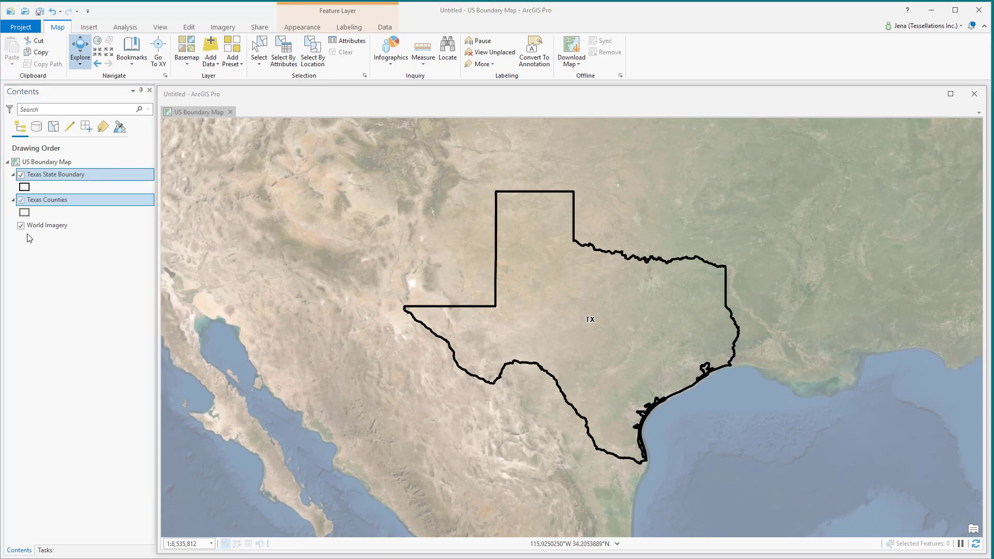
right_click(37, 176)
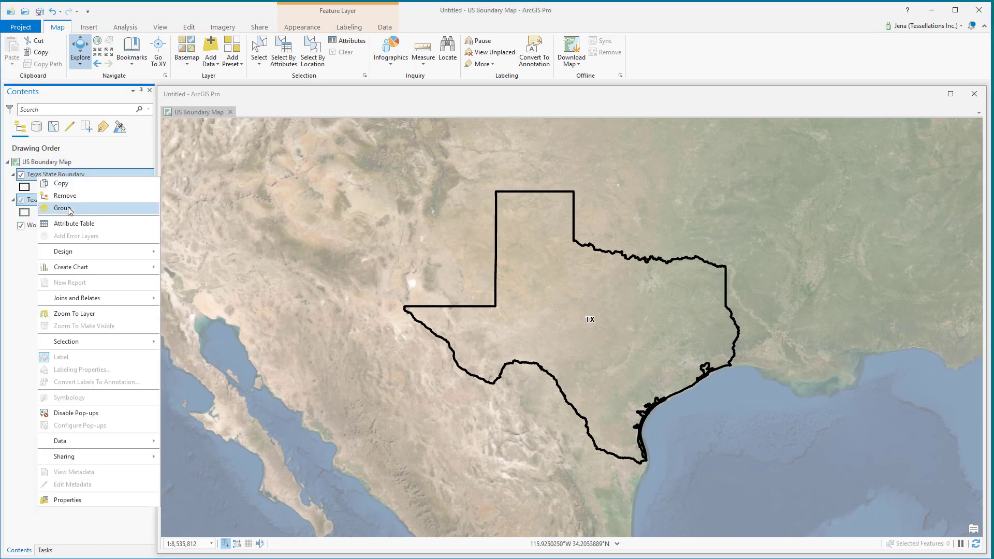
left_click(62, 208)
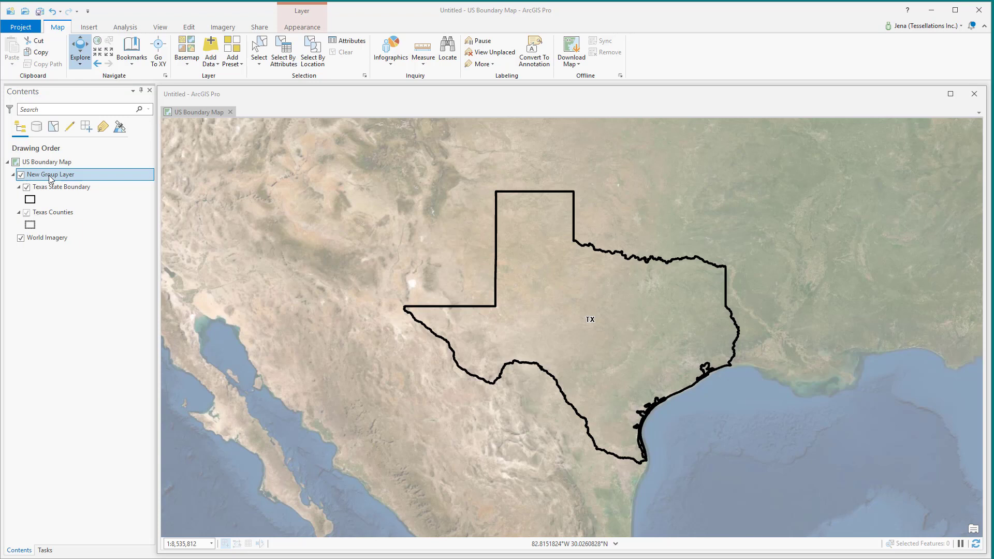
Step: Rename New Group Layer to Texas Project Group Layer, enter its metadata title, and generate a thumbnail
right_click(50, 179)
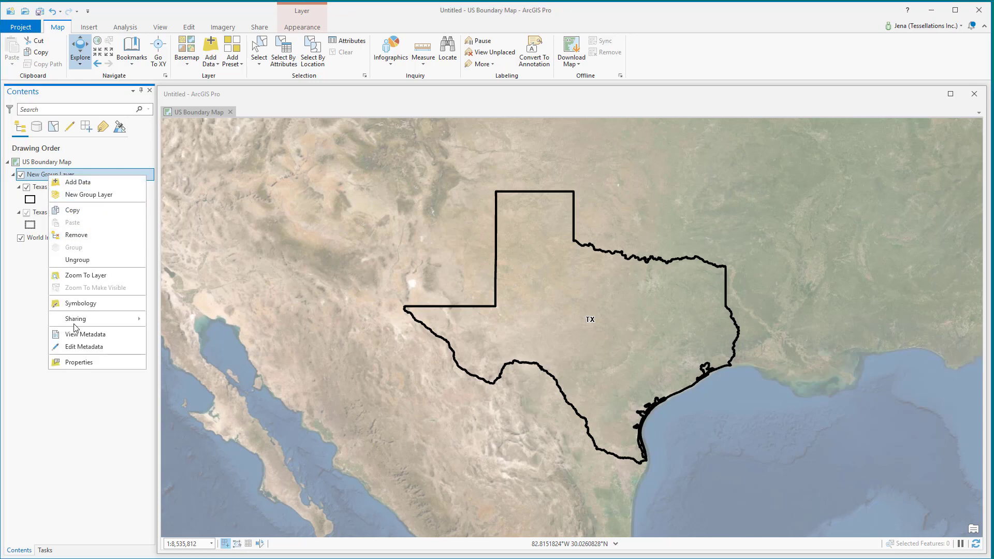
left_click(75, 363)
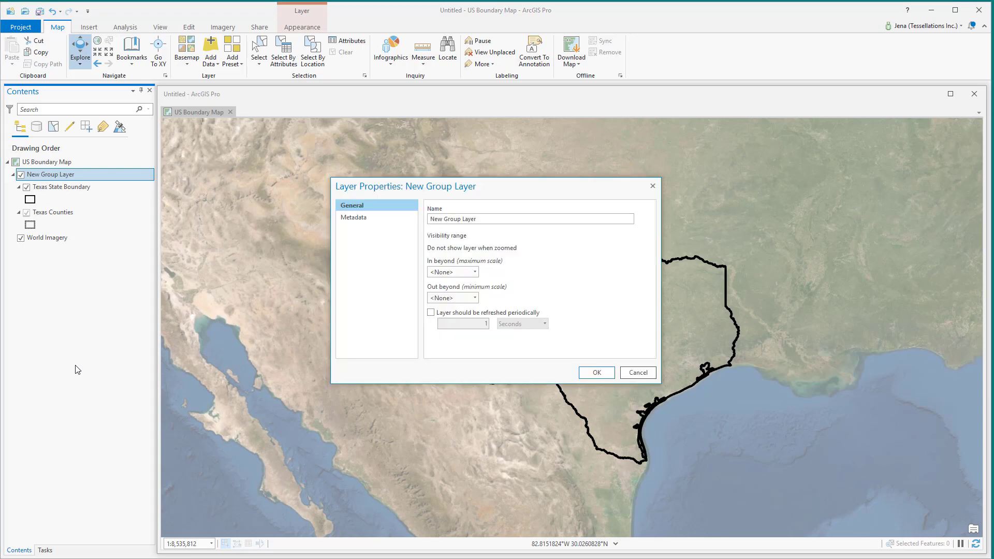
left_click(357, 218)
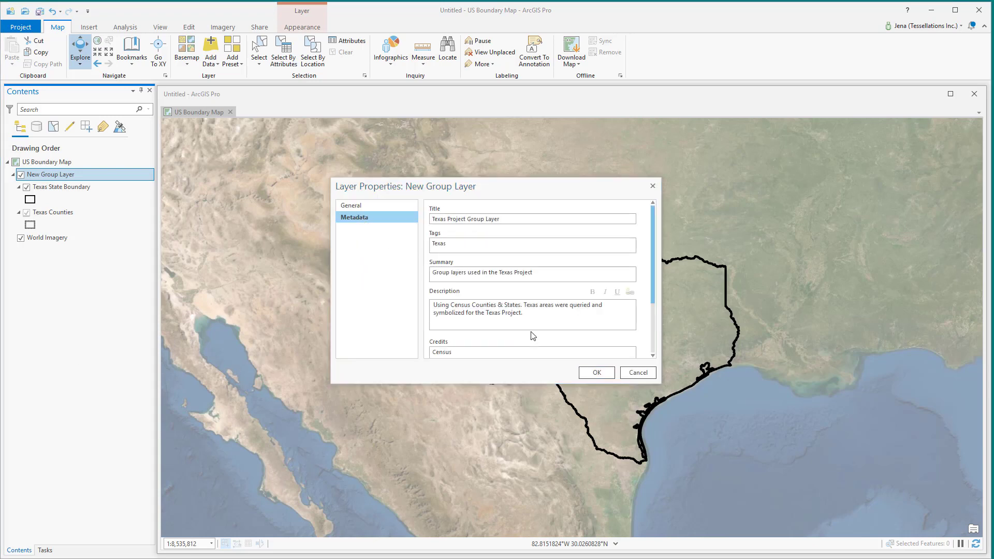
left_click(360, 205)
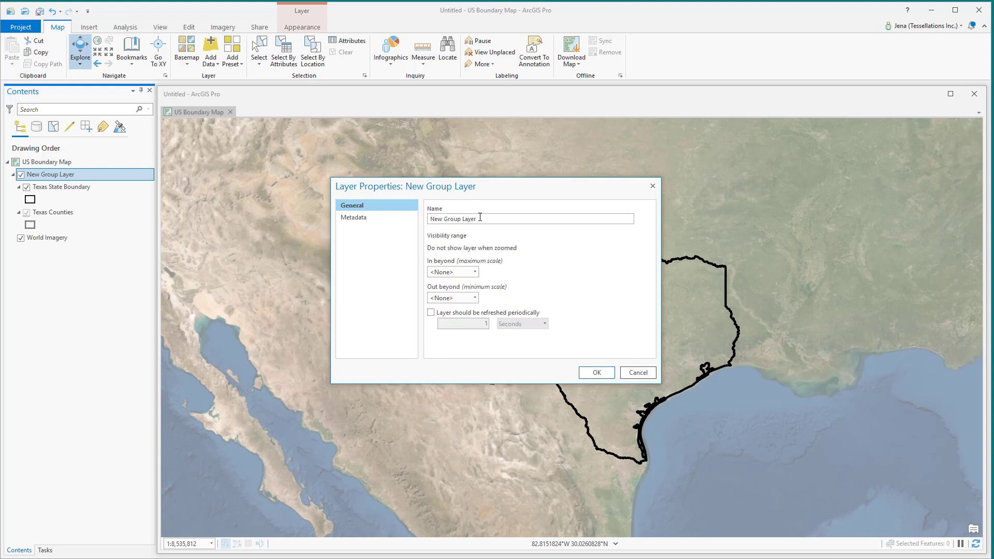
triple_click(443, 219)
left_click(357, 217)
triple_click(507, 219)
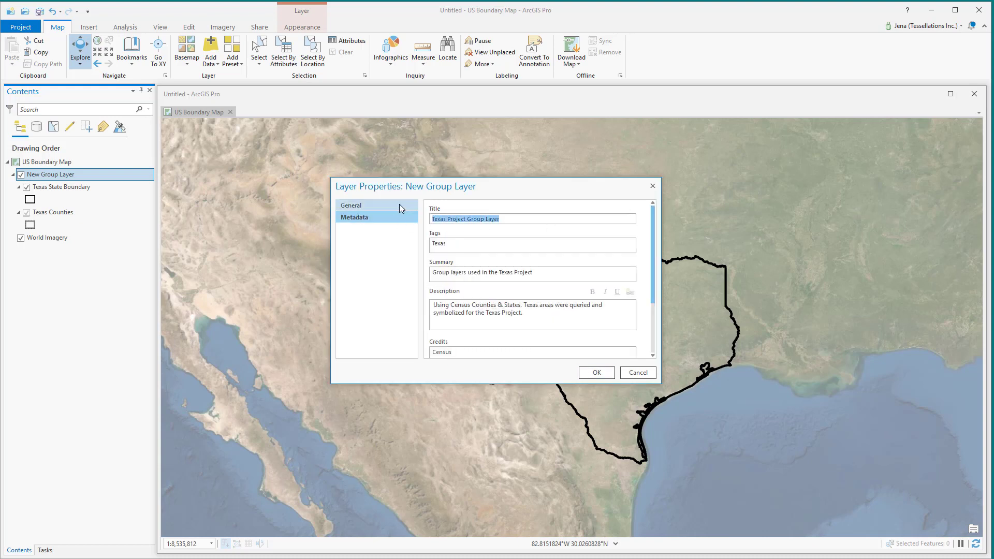
left_click(357, 205)
triple_click(427, 222)
left_click(354, 218)
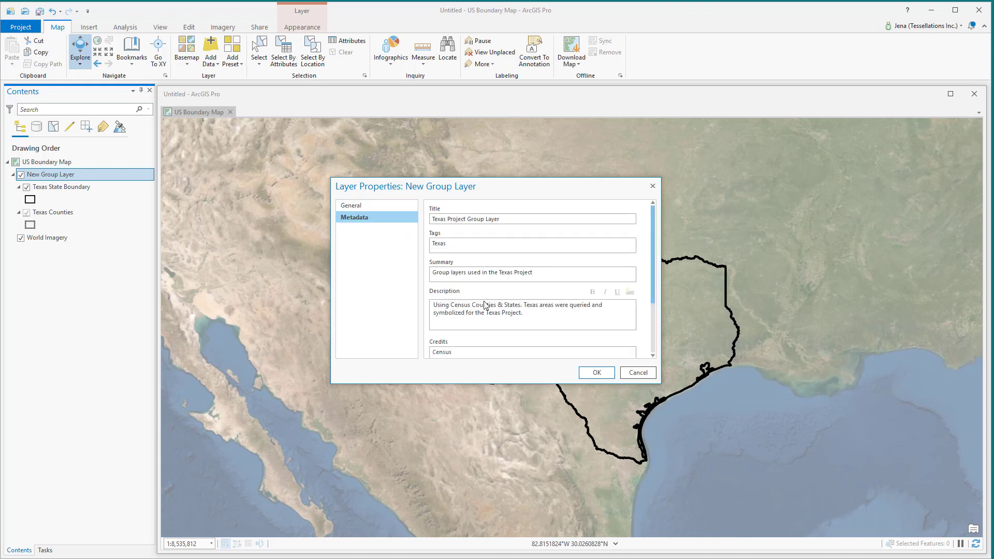
scroll(486, 305, "down", 3)
left_click(495, 347)
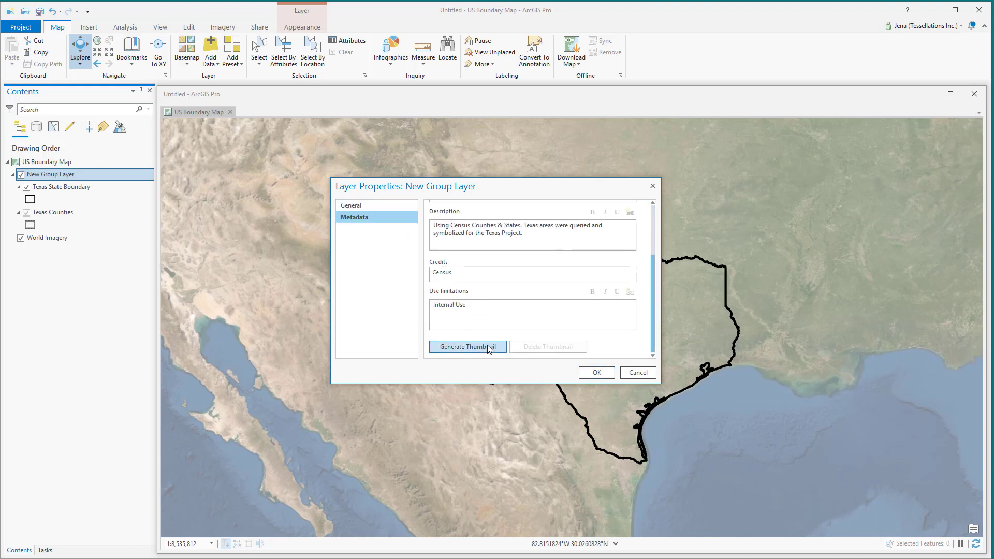
left_click(393, 205)
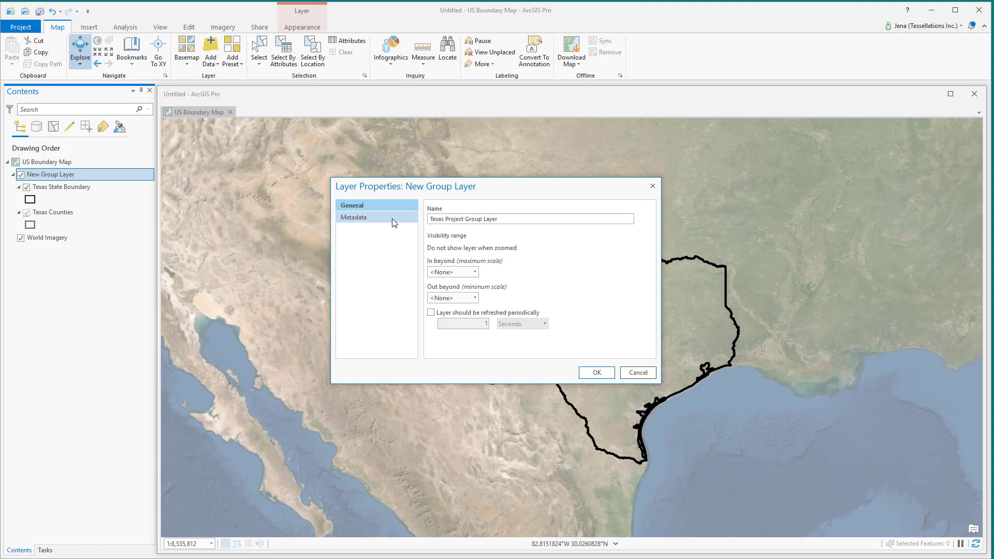
Step: Apply the group layer properties and save it as a layer file in StageData
left_click(597, 372)
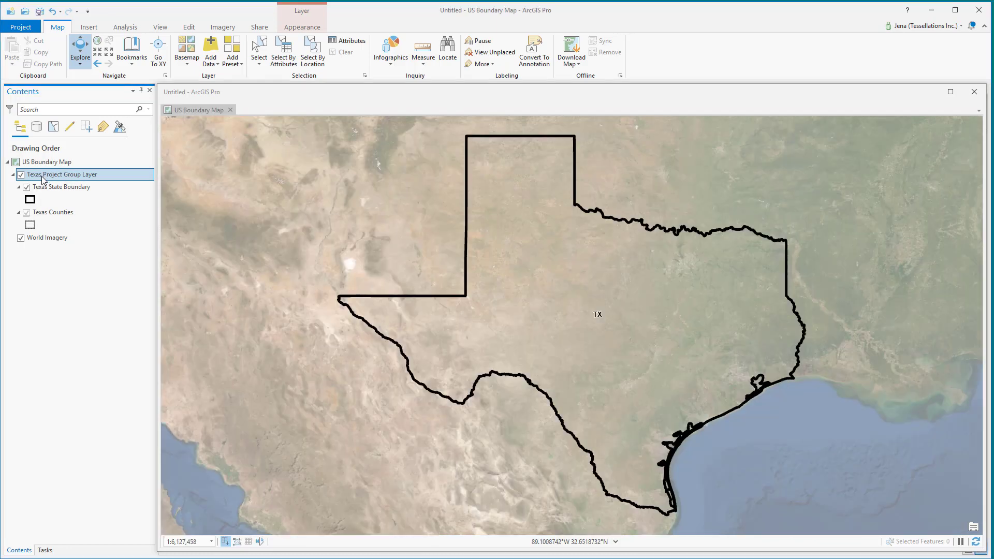
right_click(43, 175)
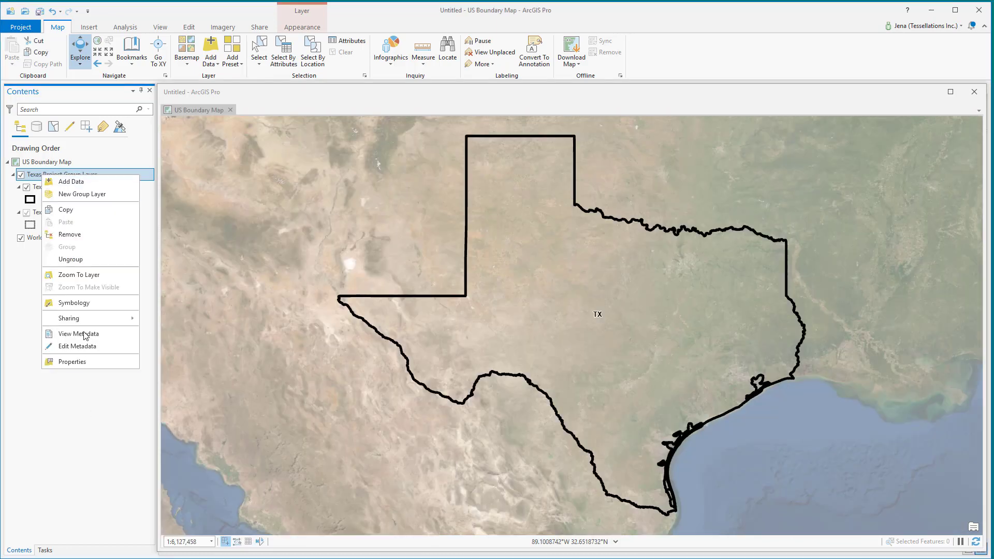
mouse_move(86, 320)
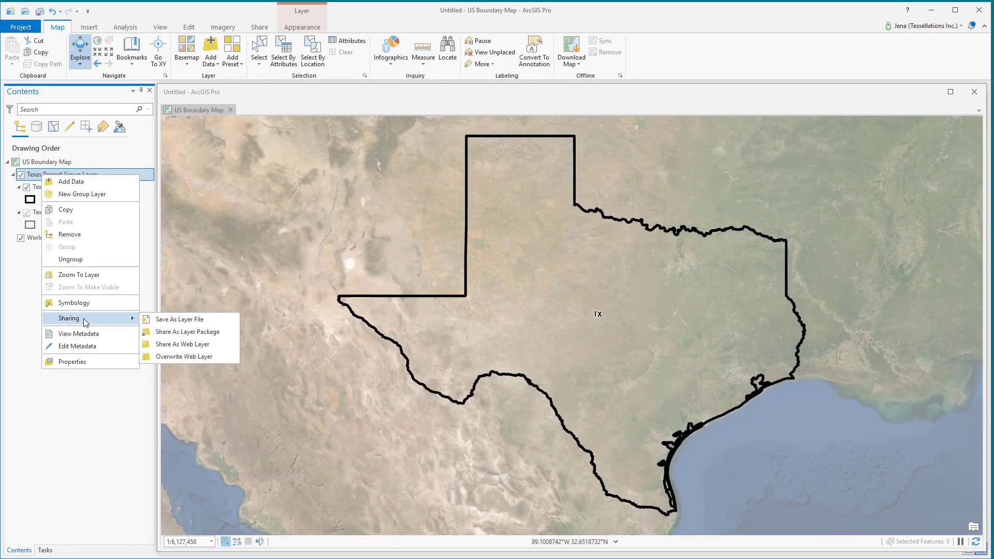
left_click(166, 322)
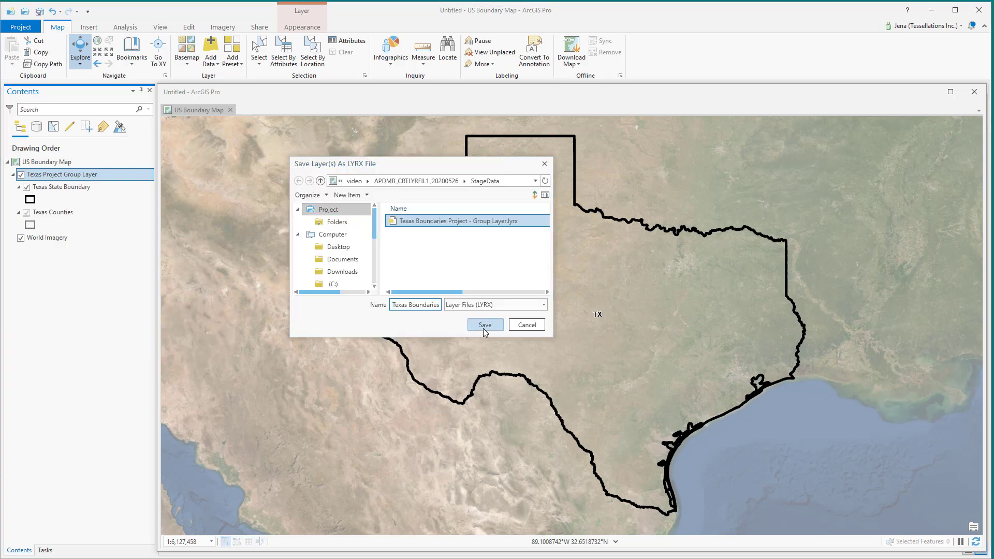
left_click(484, 327)
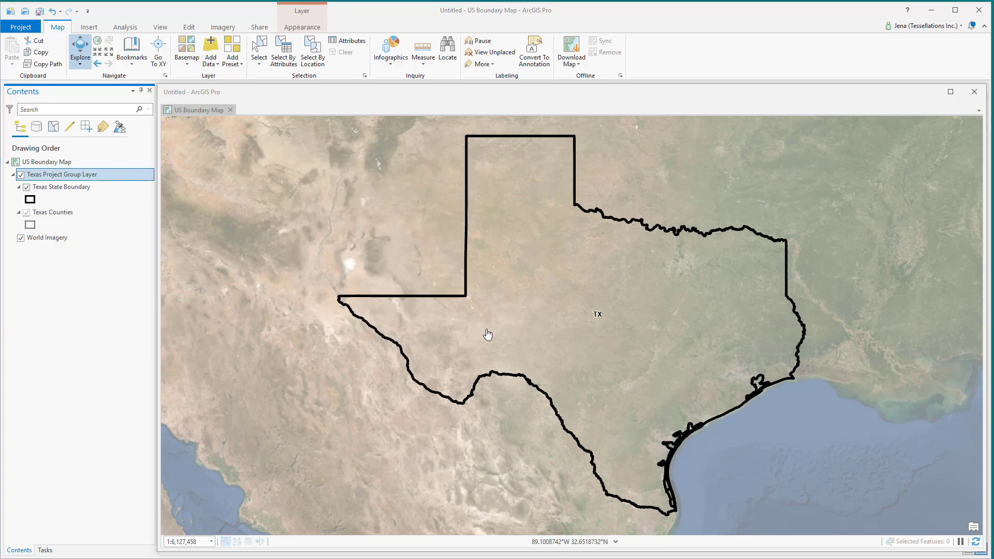
Step: Remove Texas Project Group Layer from the map
right_click(46, 181)
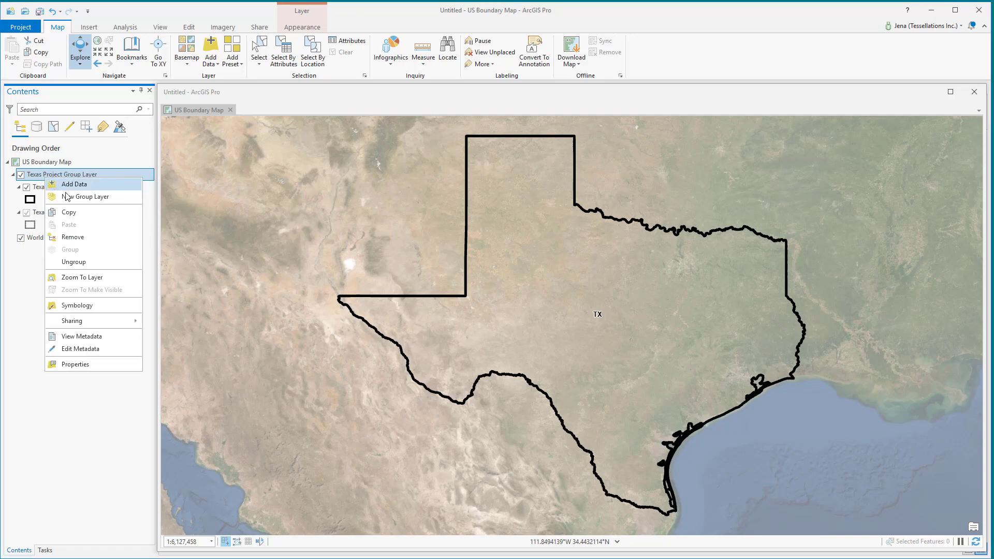
left_click(73, 238)
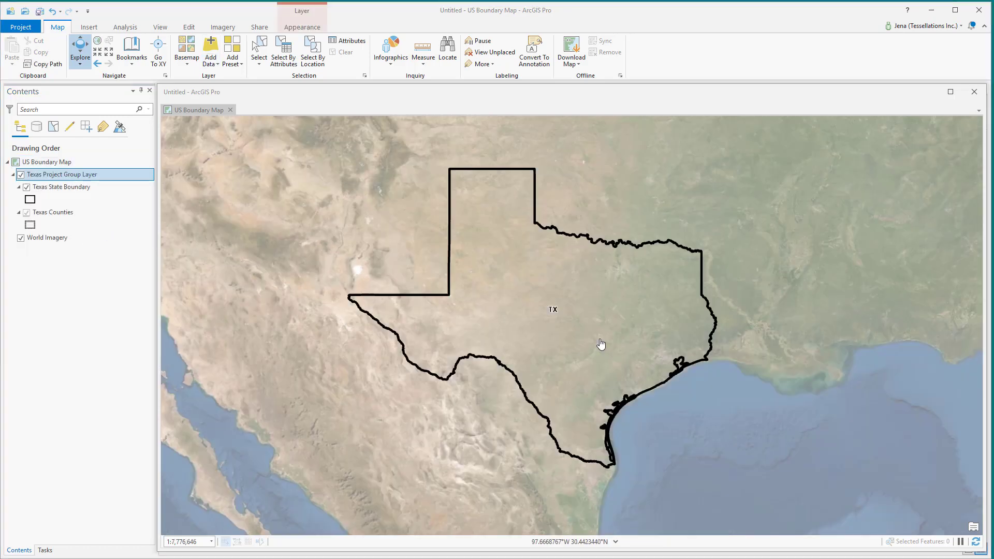
scroll(599, 344, "up", 6)
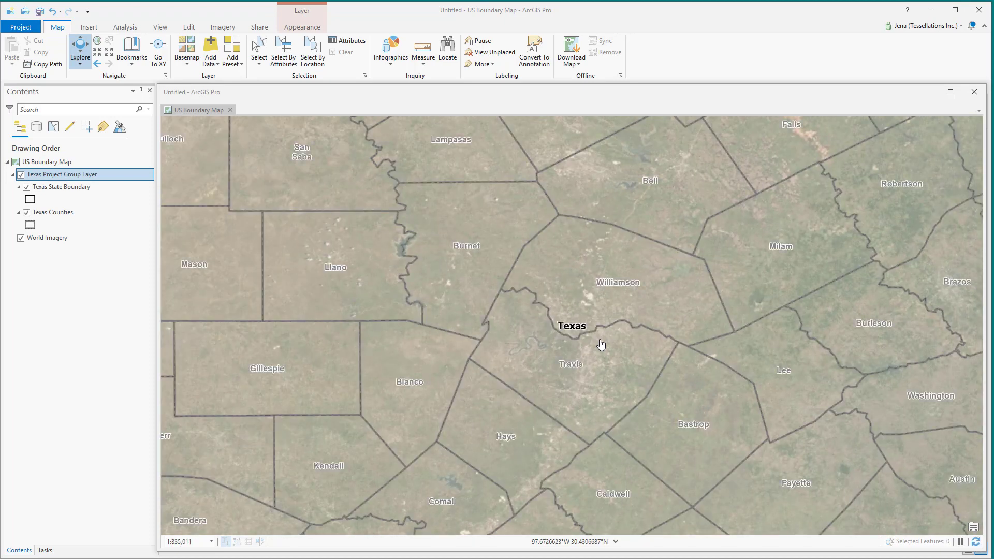
Step: Inspect Texas Project Group Layer and its Texas State Boundary metadata, then identify Runnels county
scroll(601, 345, "down", 4)
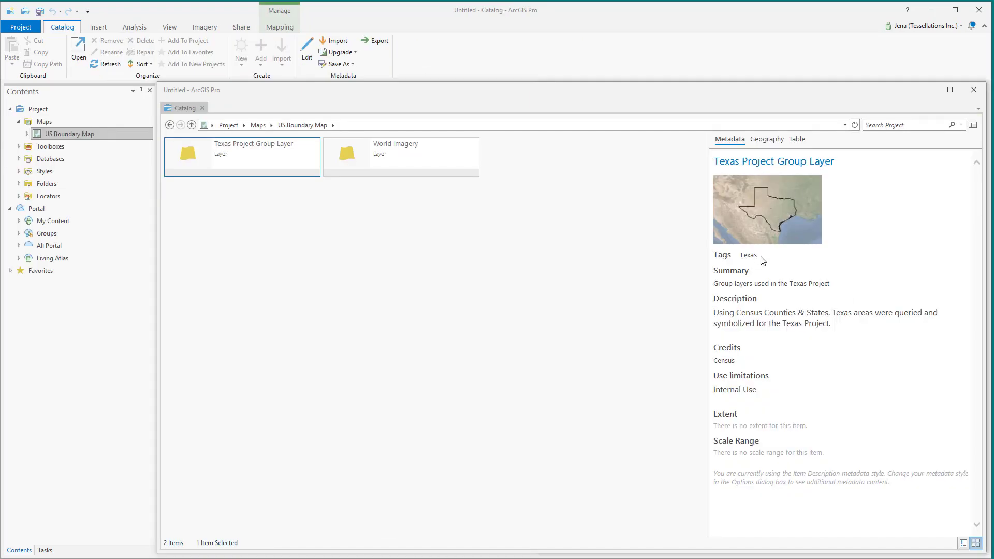
double_click(259, 165)
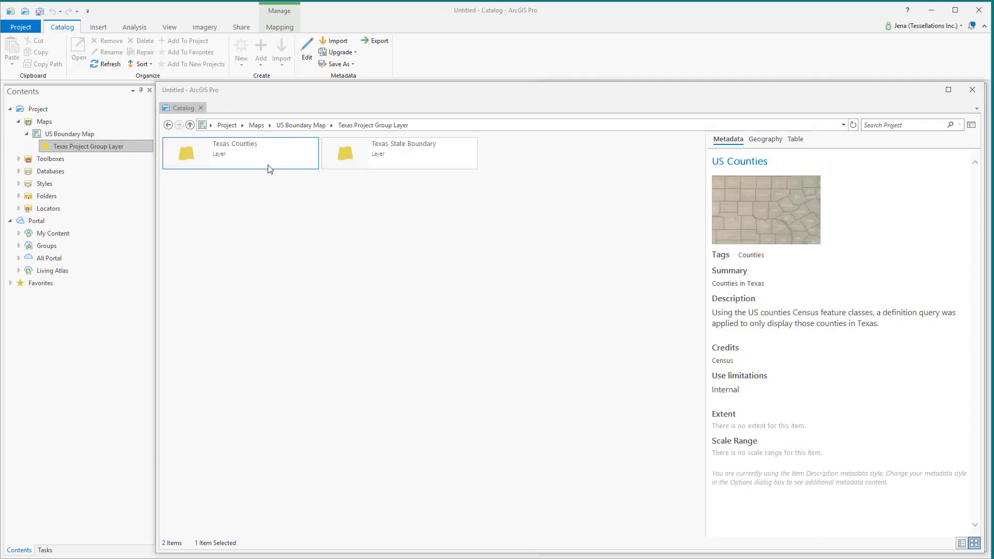
left_click(418, 167)
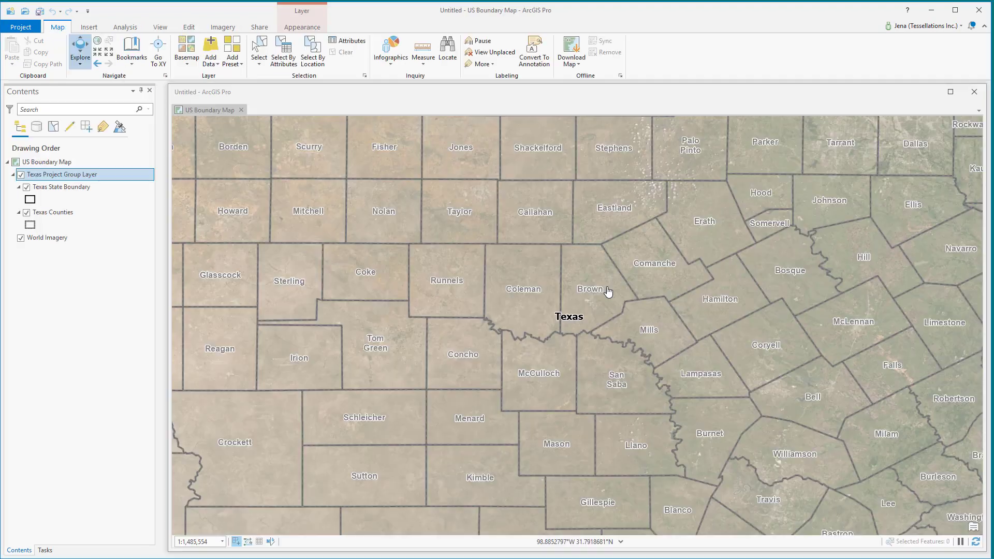
left_click(455, 271)
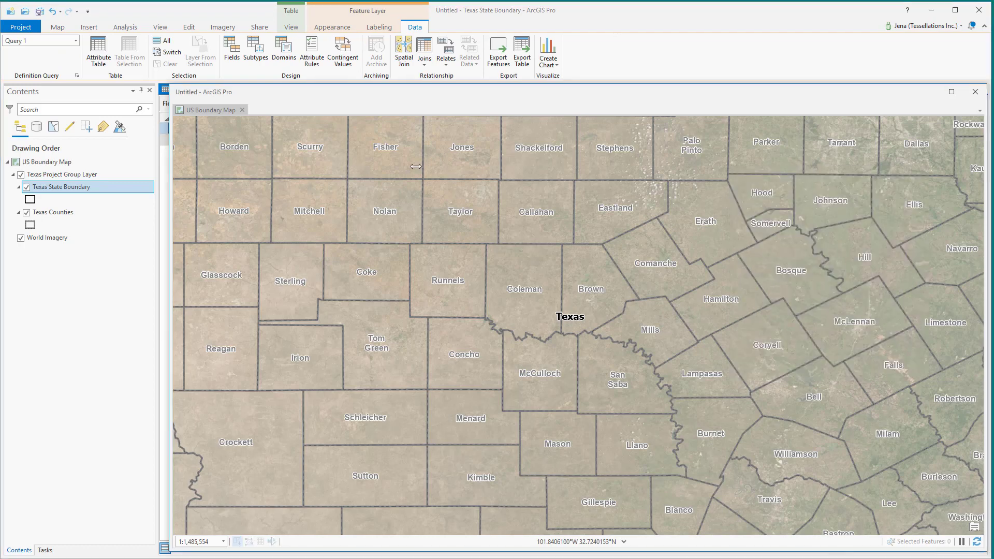
Step: Widen the Texas State Boundary attribute table beside the map to show its single TX record
left_click_drag(415, 166, 462, 363)
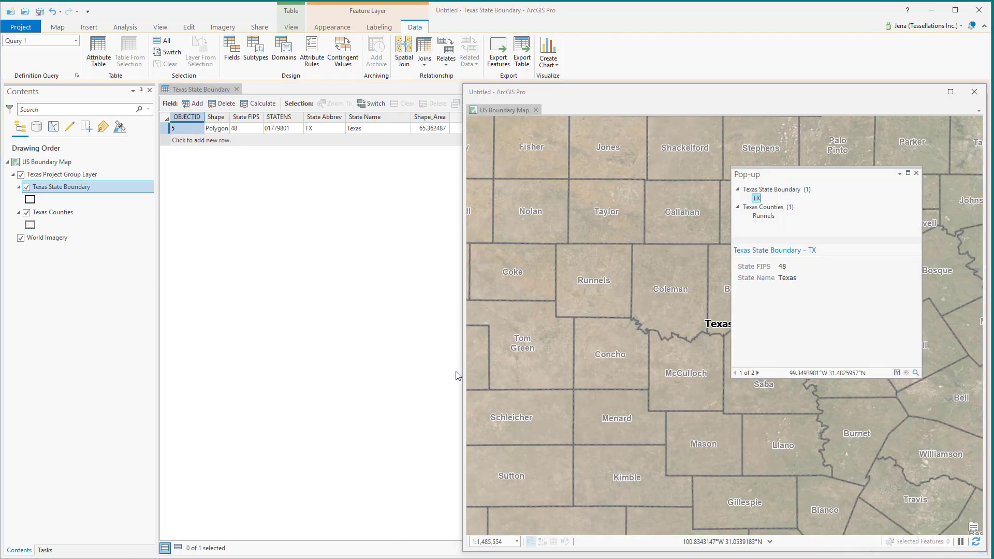